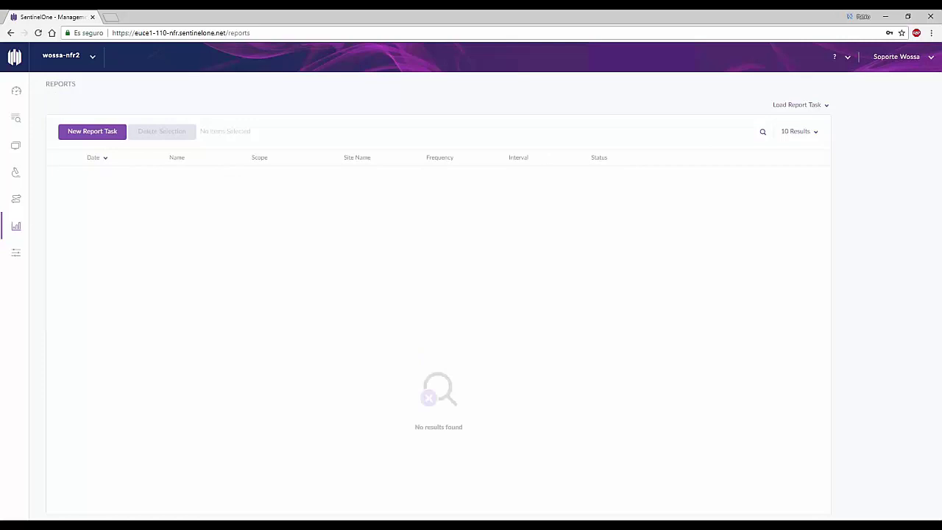
Step: Check the wossa-nfr1 site's reports, return to wossa-nfr2, and start a new report task
click(81, 57)
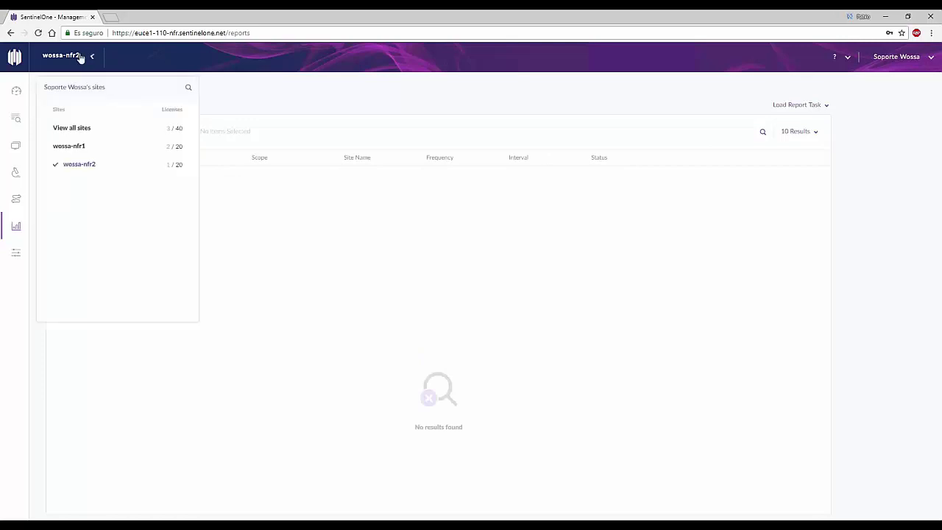
click(65, 145)
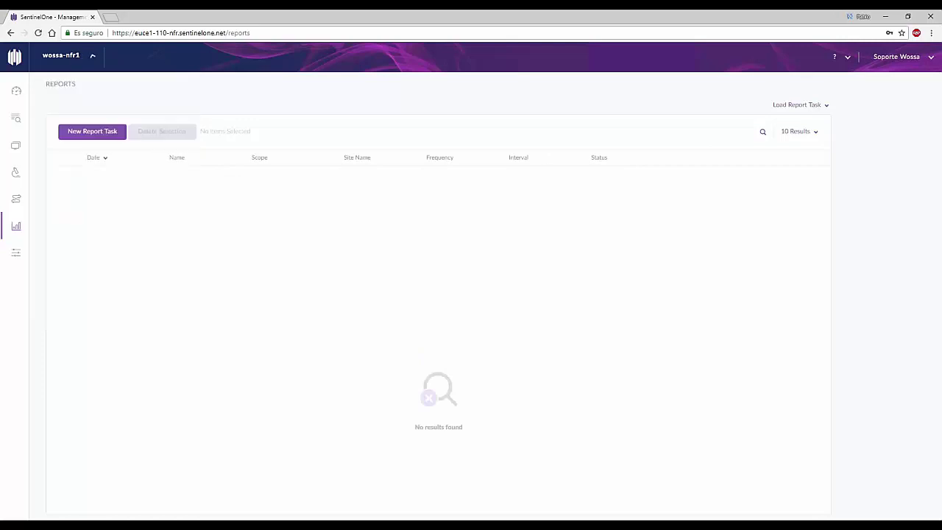
click(83, 60)
click(82, 163)
click(110, 134)
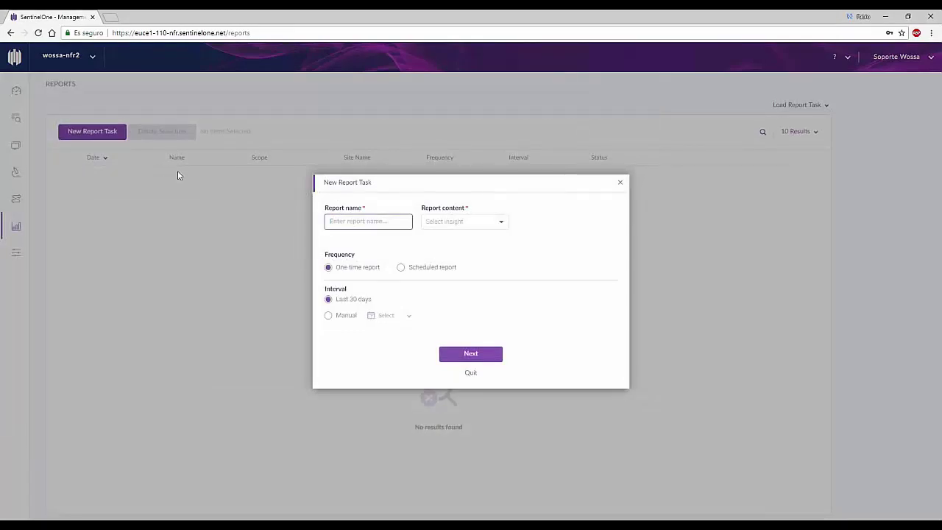
Step: Name the report task 'Wossa Test' and set its content to Threats Insights (beta)
text(Wossa Test)
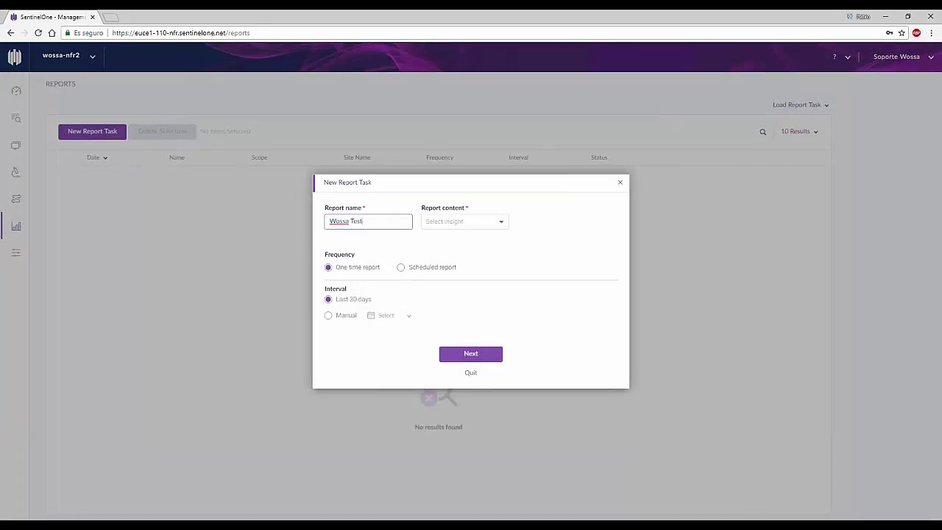
click(484, 225)
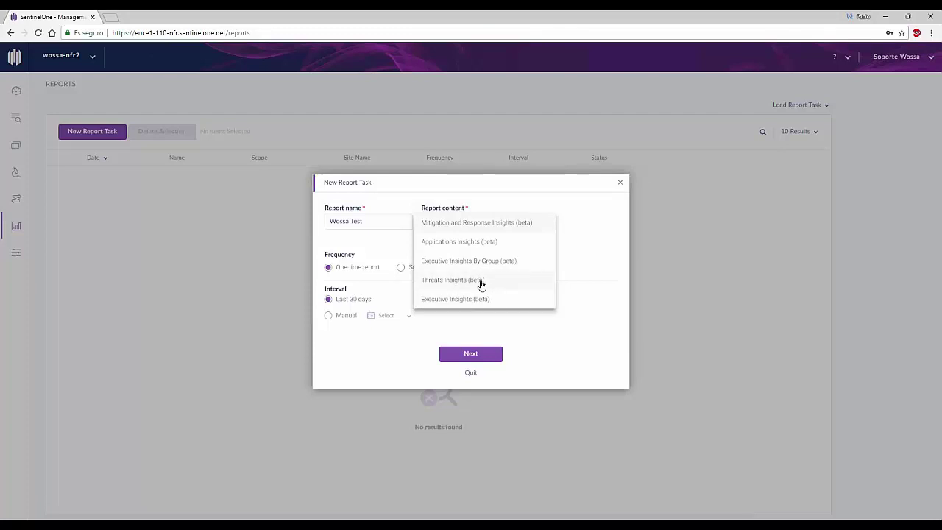
click(477, 281)
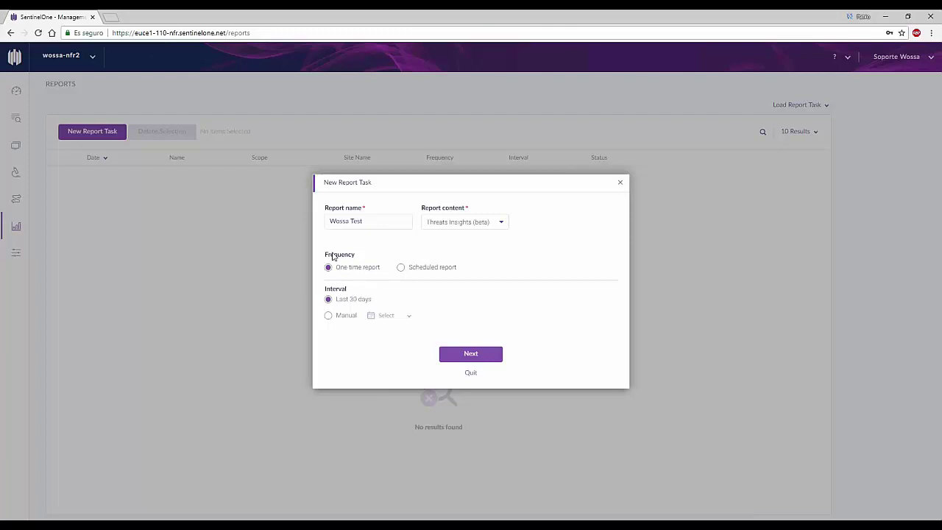
click(403, 268)
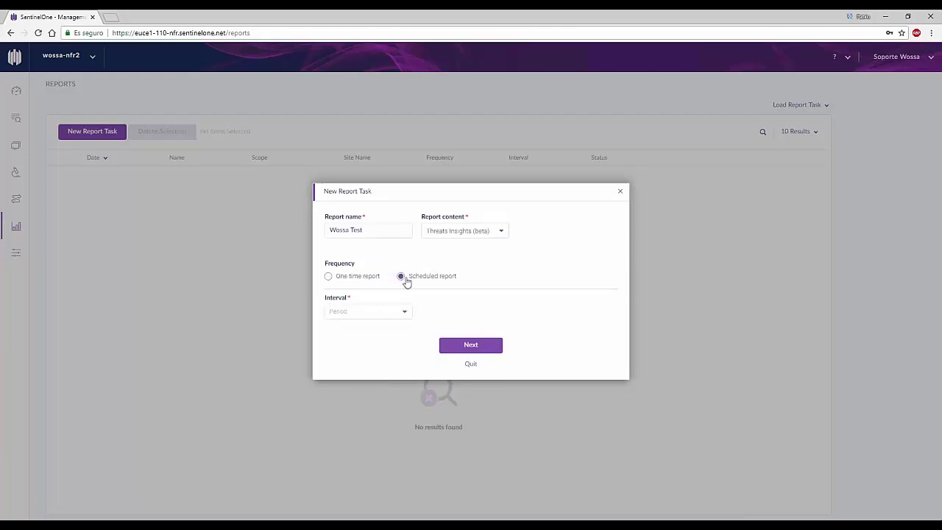
click(393, 314)
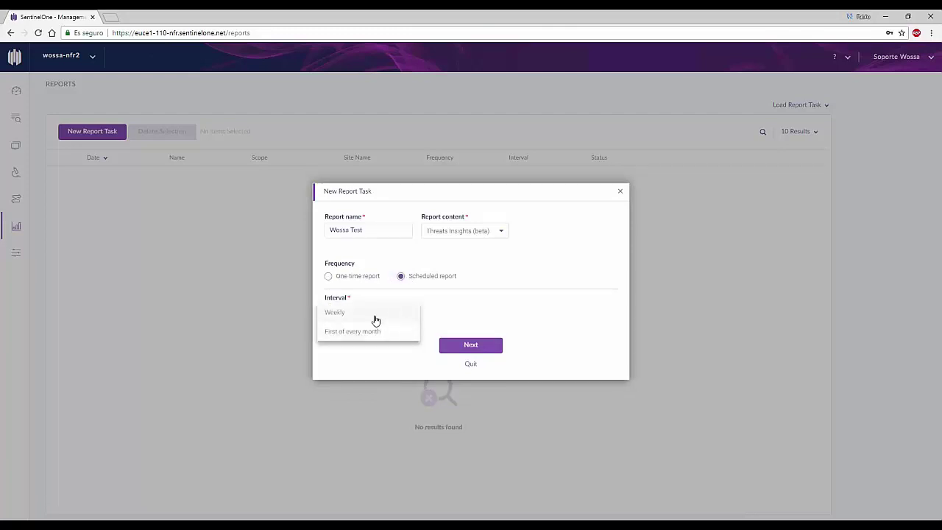
click(373, 332)
click(378, 317)
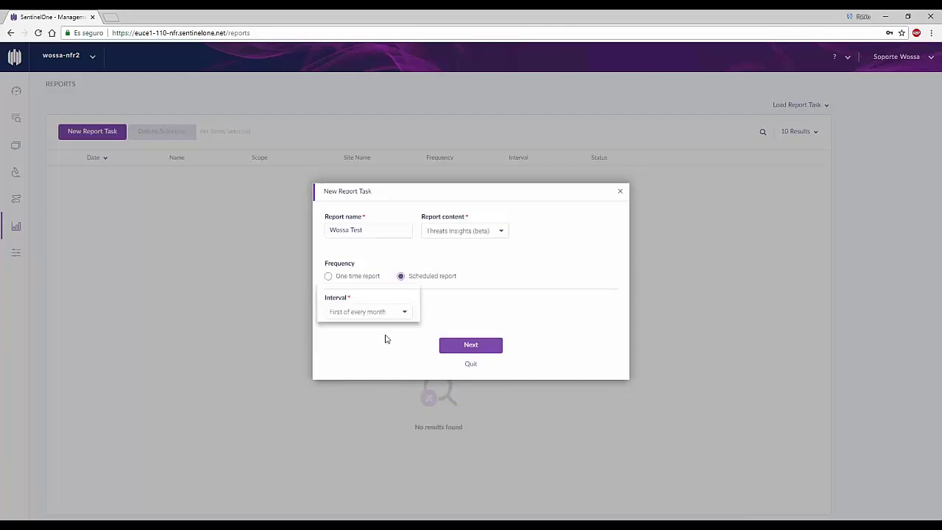
click(383, 292)
click(446, 316)
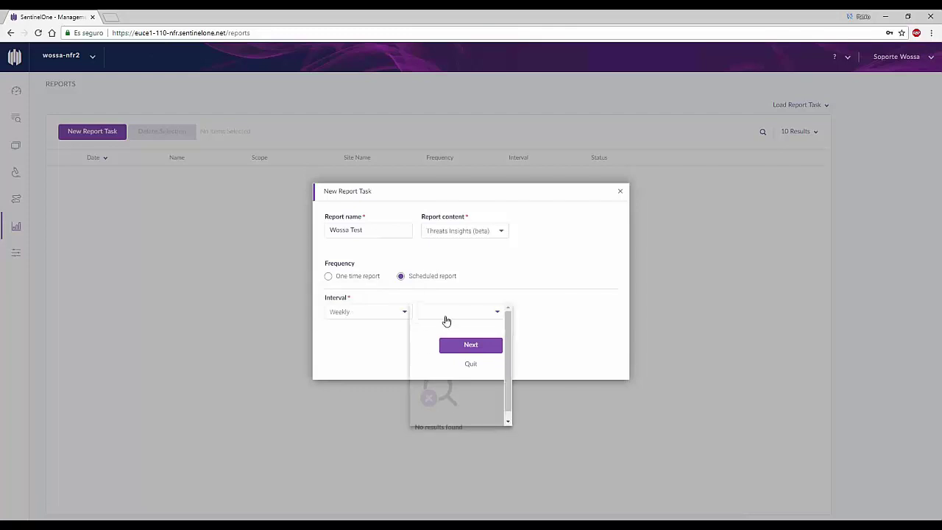
click(444, 334)
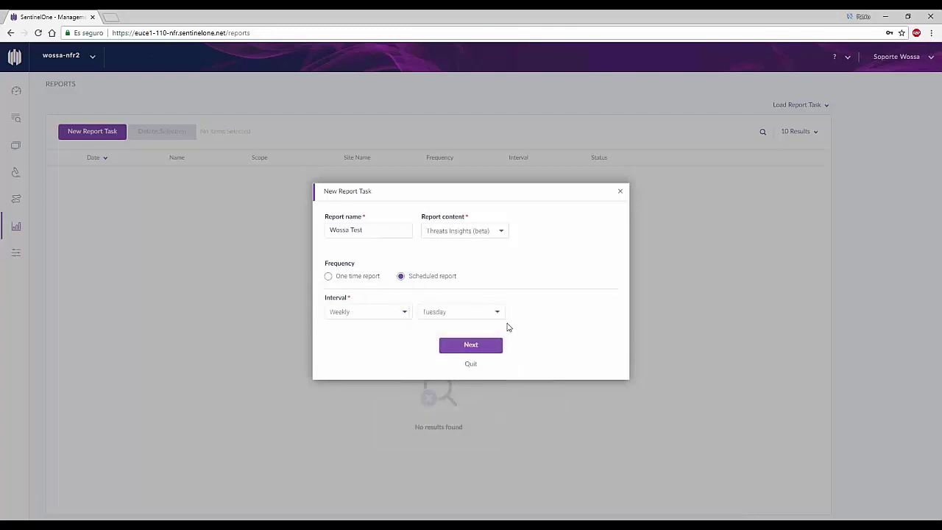
click(352, 278)
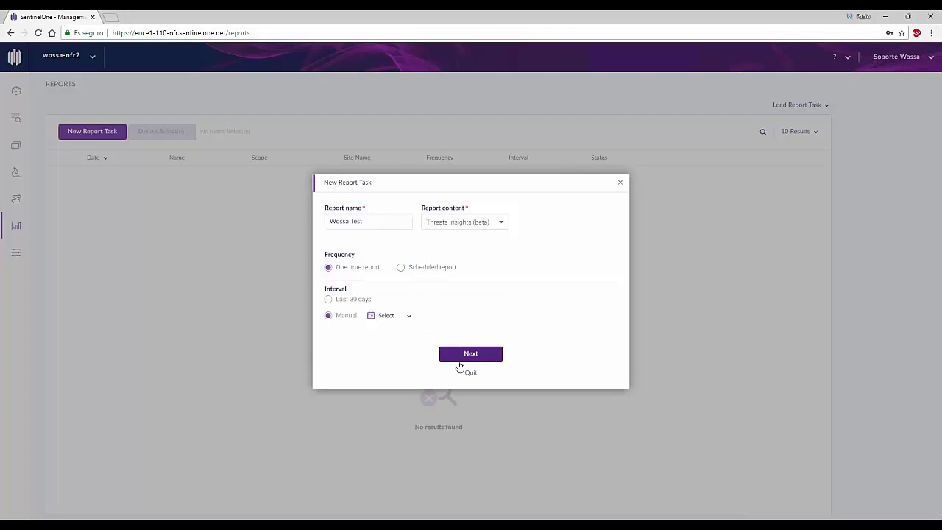
click(362, 305)
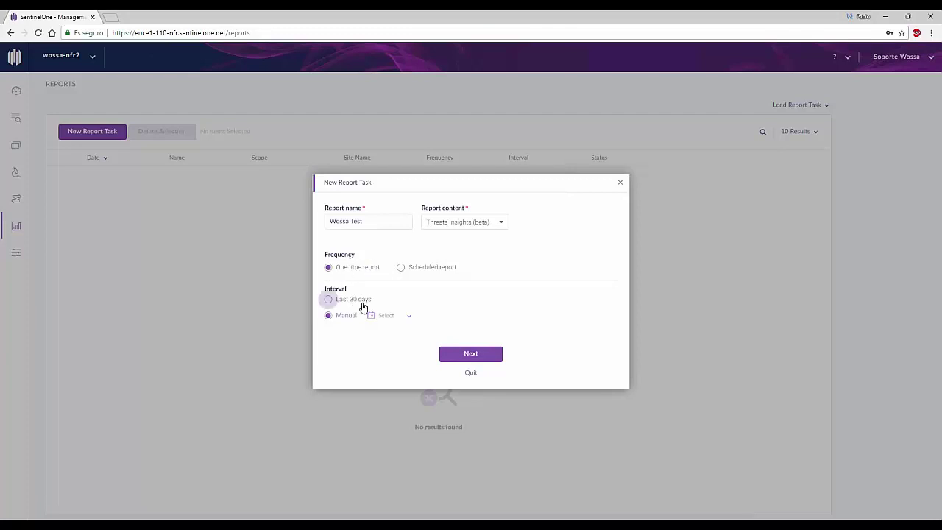
click(355, 318)
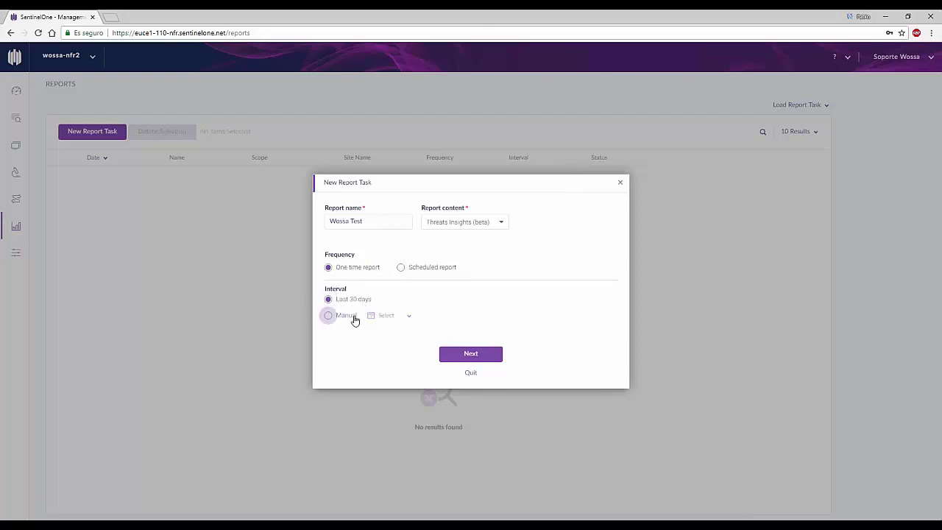
click(394, 318)
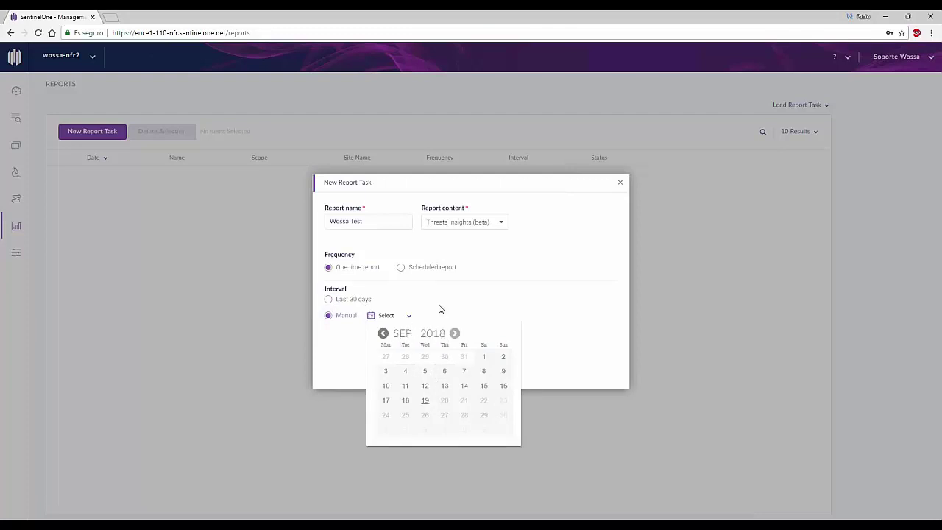
click(365, 309)
click(357, 302)
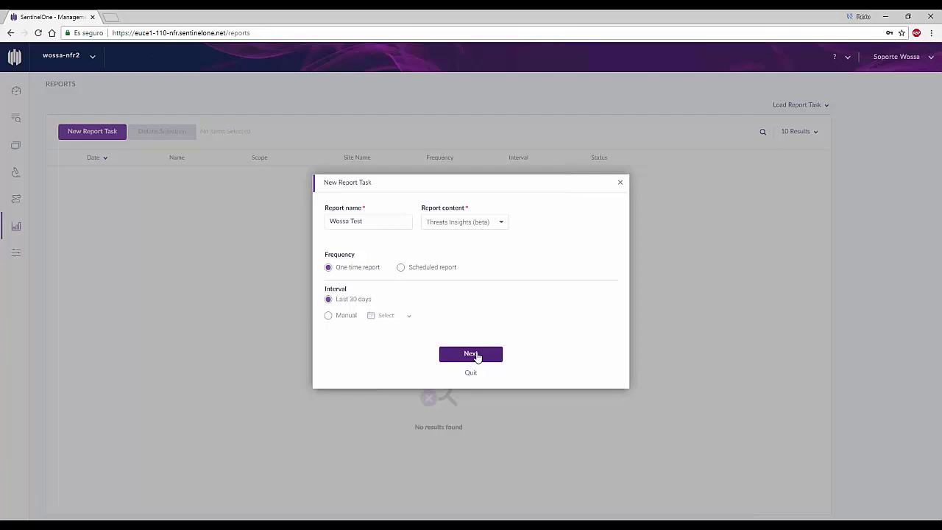
Step: Add the support e-mail address as recipient, choose PDF format, and create the report task
click(472, 353)
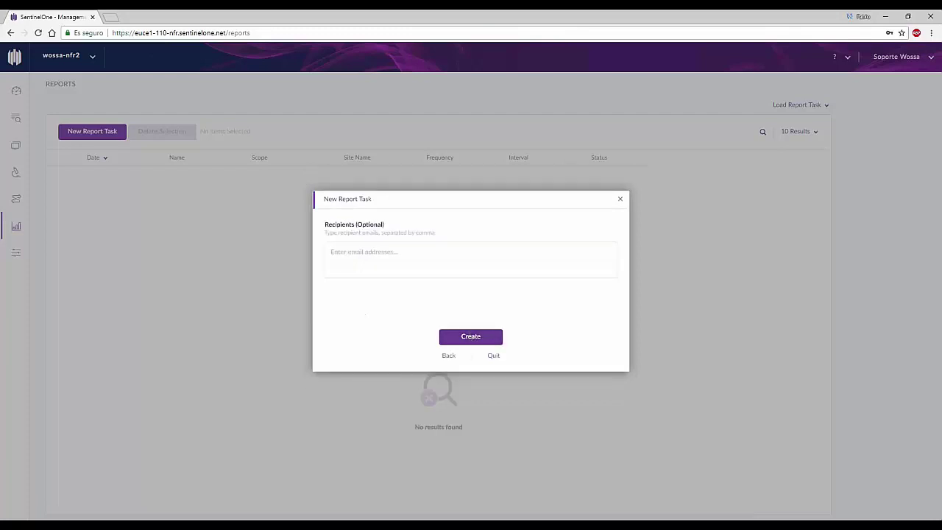
click(463, 269)
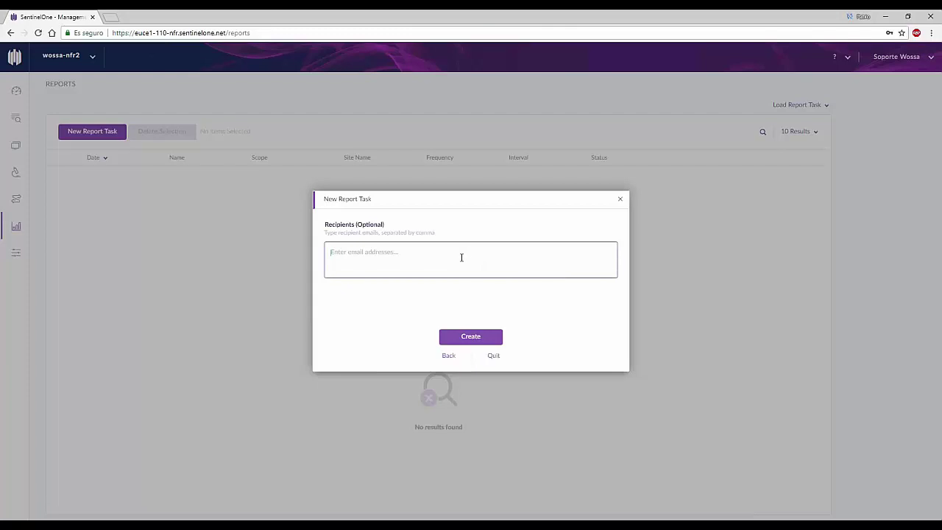
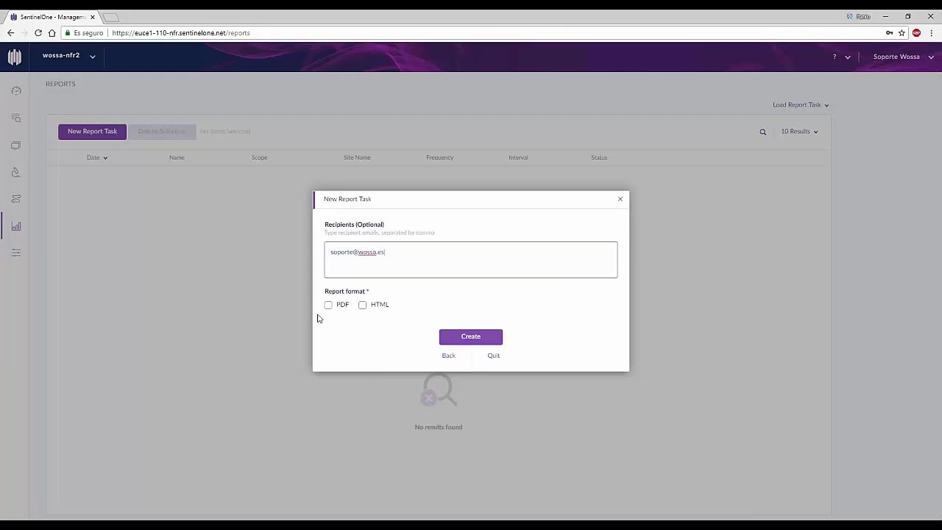
click(328, 304)
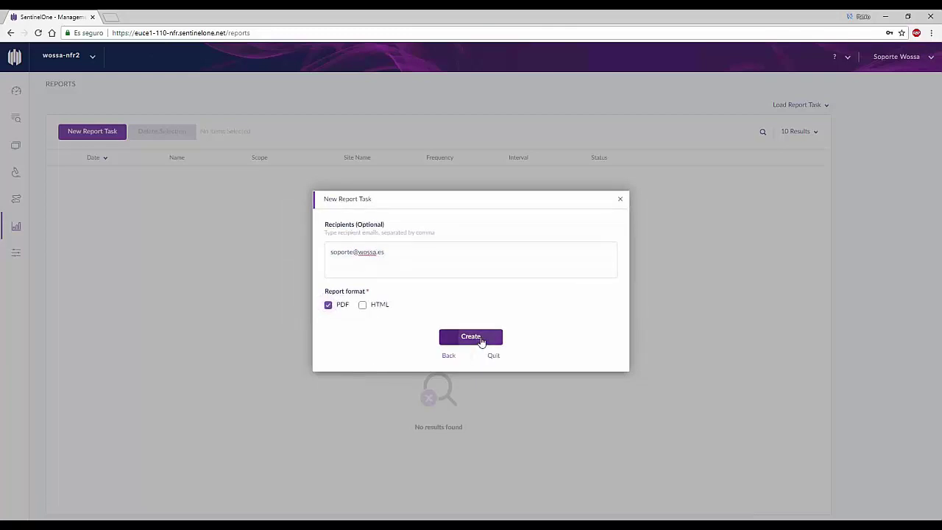
click(471, 337)
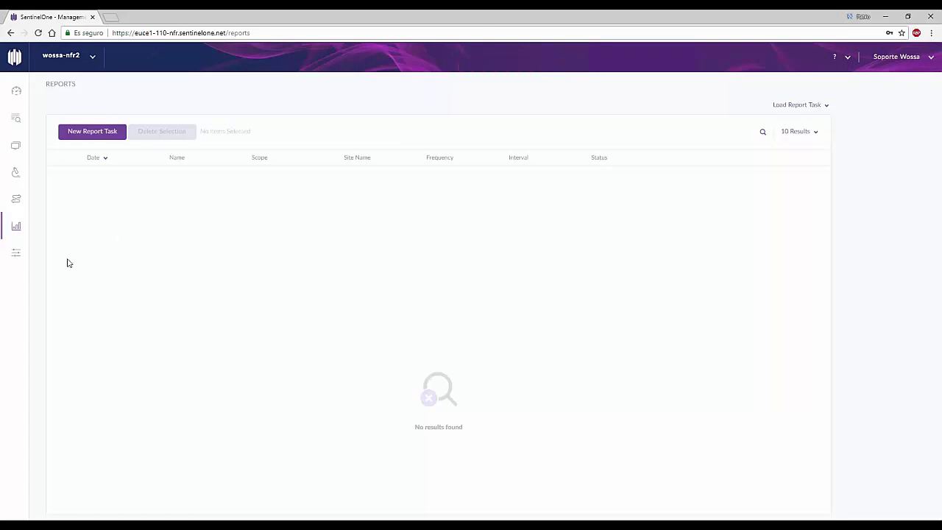
Step: Download the Wossa Test report as a PDF and open Wossa Test.pdf
mouse_move(15, 264)
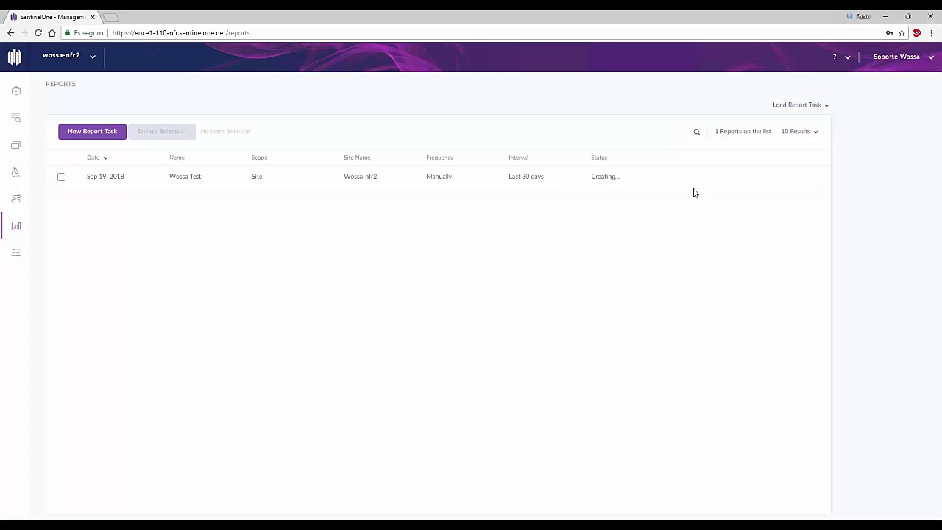
click(728, 184)
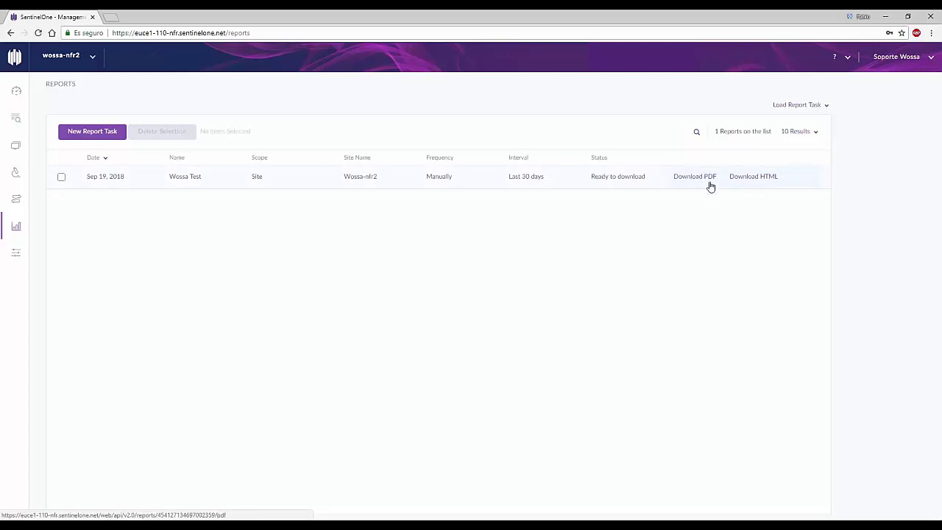
click(698, 180)
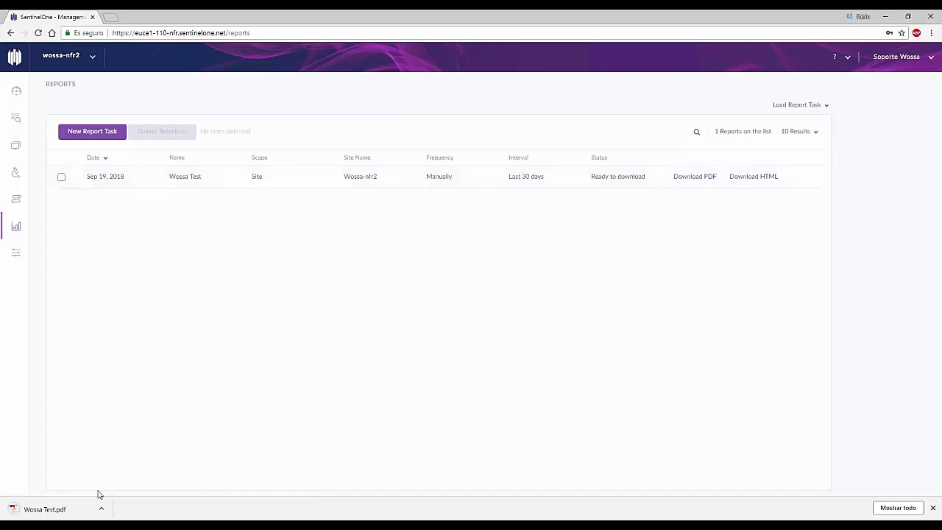
click(71, 509)
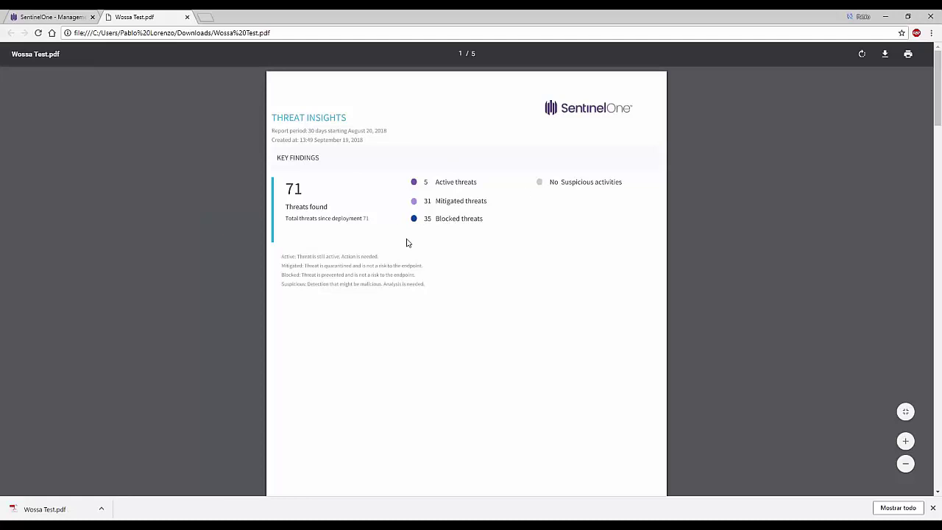
Step: Scroll through all five pages of the Wossa Test.pdf report, then close its tab
scroll(485, 259, down, 9)
scroll(484, 256, up, 10)
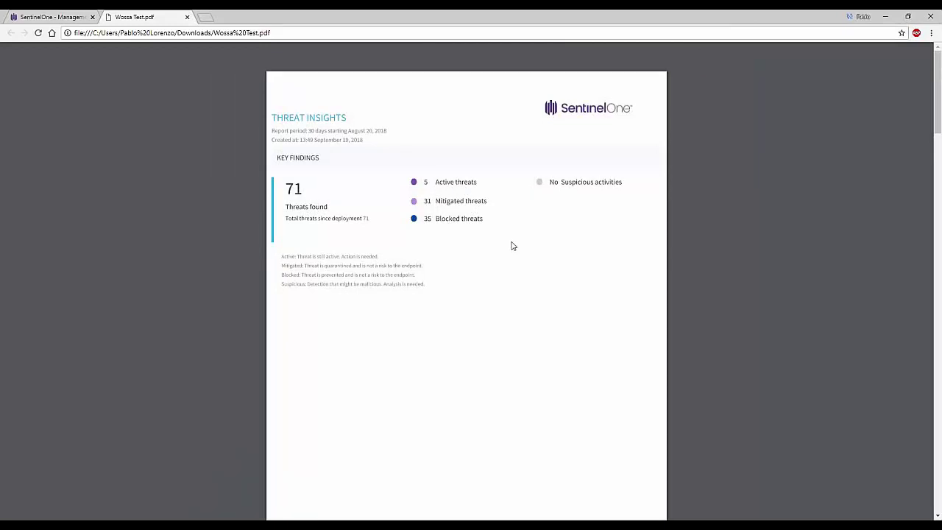
scroll(513, 245, down, 9)
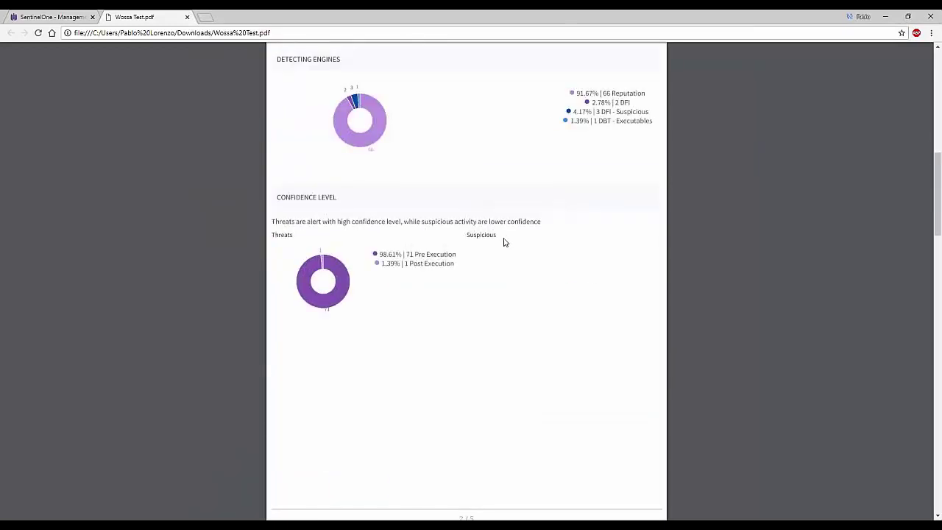
scroll(505, 242, down, 6)
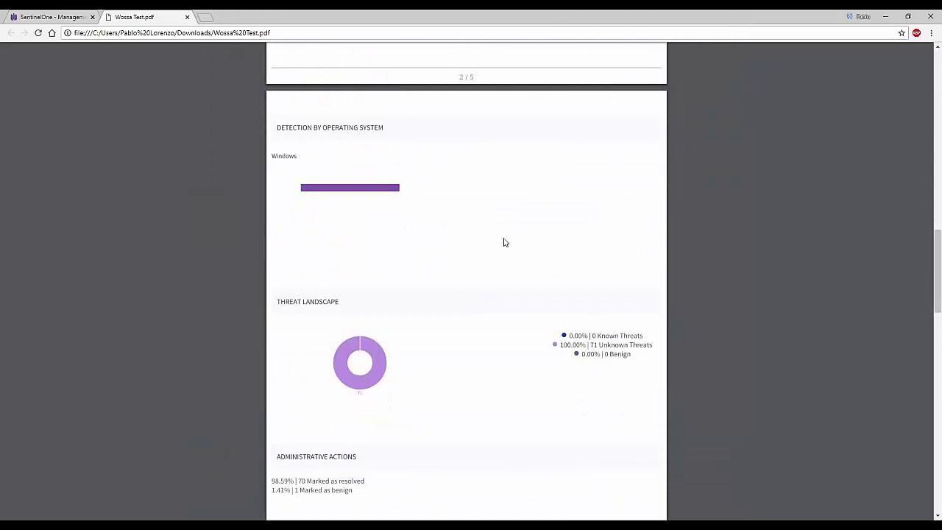
scroll(504, 242, down, 3)
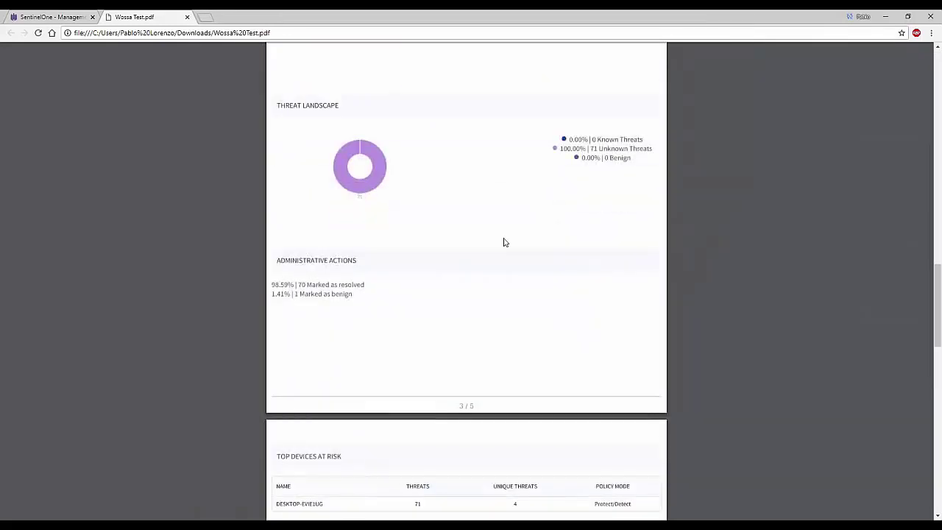
scroll(505, 242, down, 6)
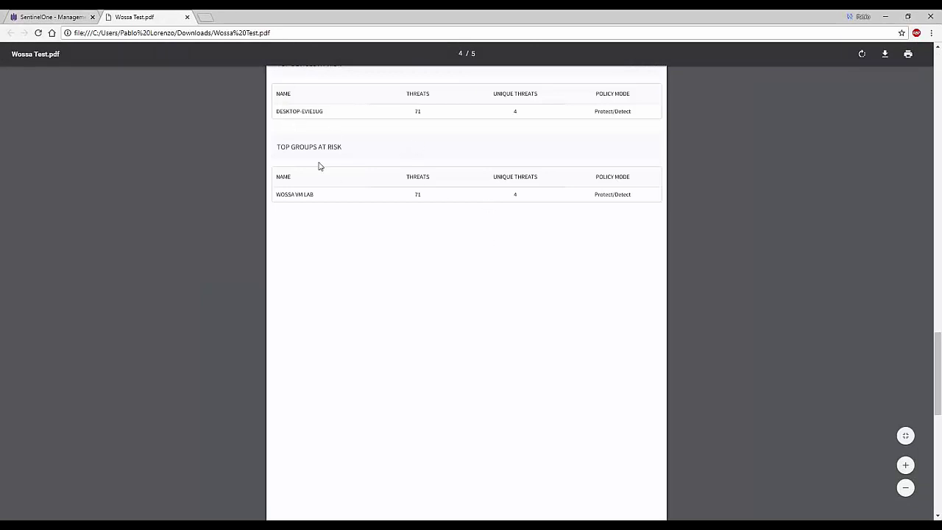
scroll(494, 252, up, 1)
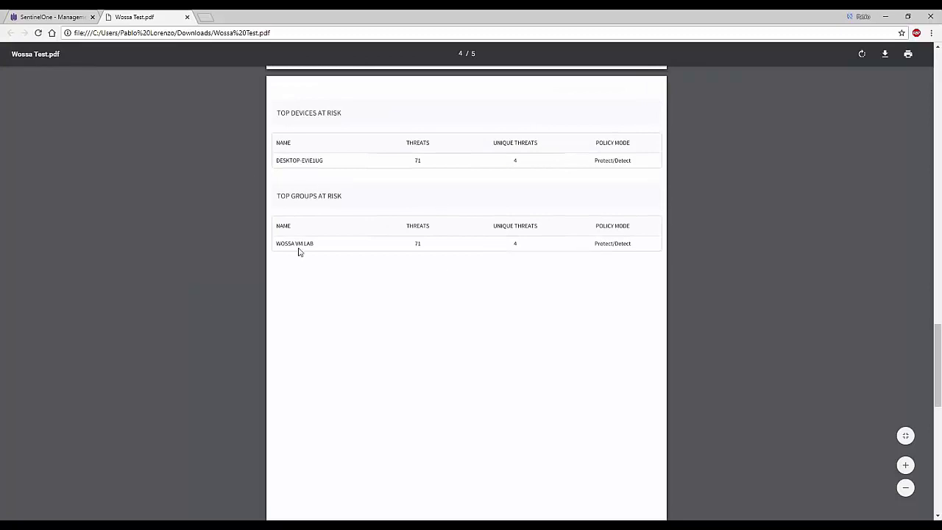
scroll(593, 342, down, 6)
scroll(593, 342, down, 2)
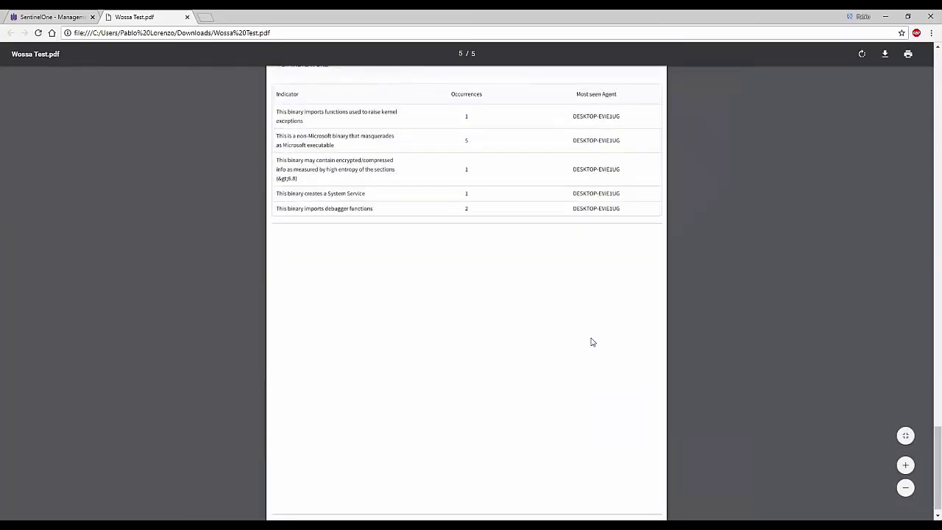
scroll(593, 342, up, 2)
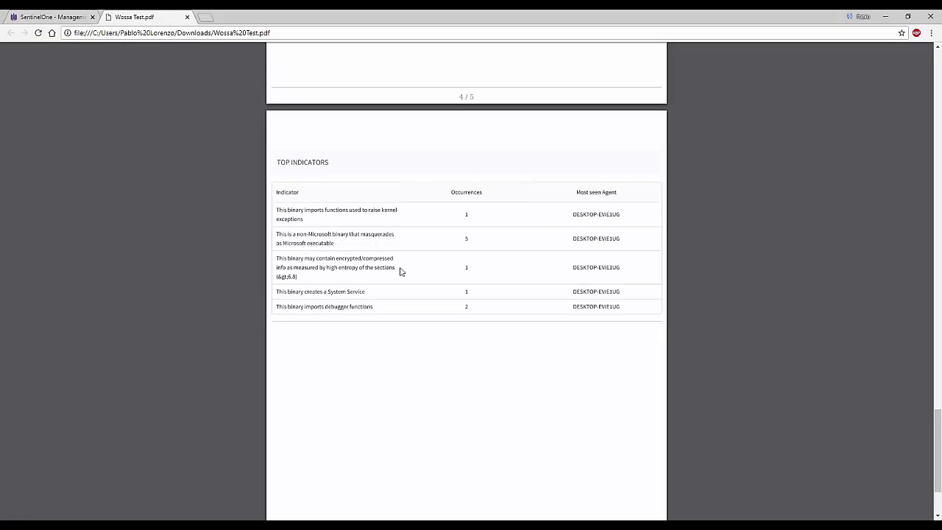
scroll(401, 272, down, 3)
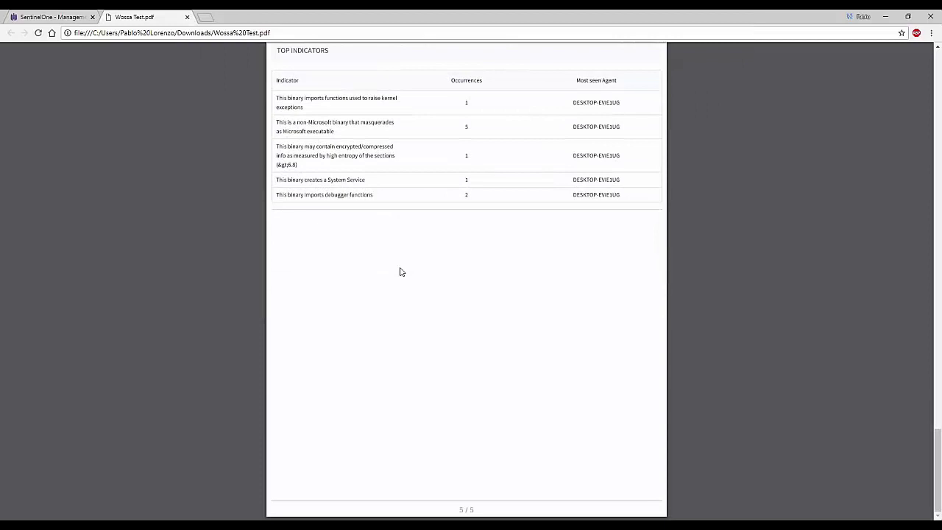
scroll(401, 271, up, 4)
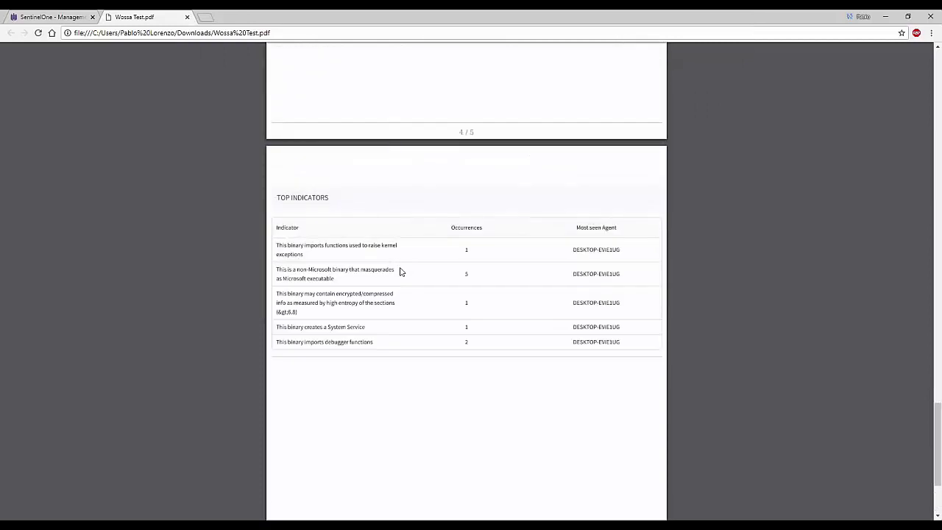
click(187, 16)
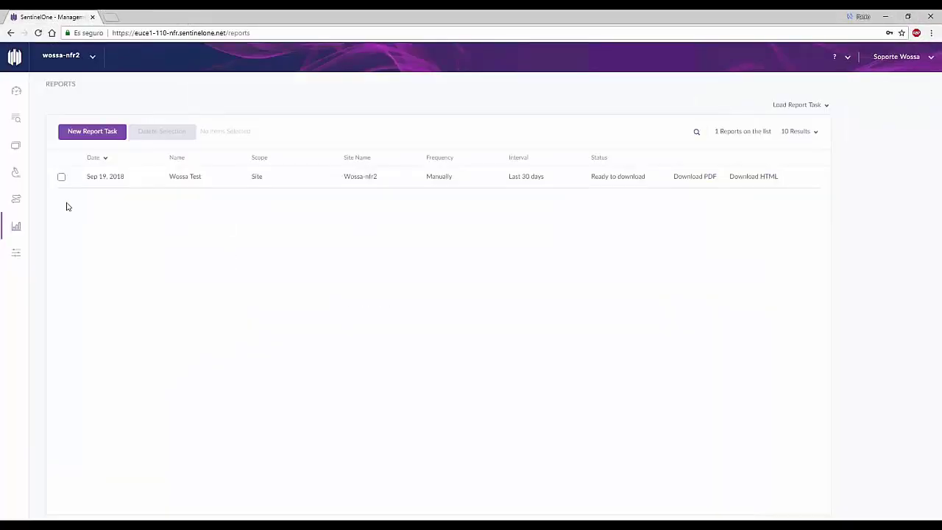
Step: Show reports from all sites and select all nine, from Sep 19 back to Jul 30
click(68, 57)
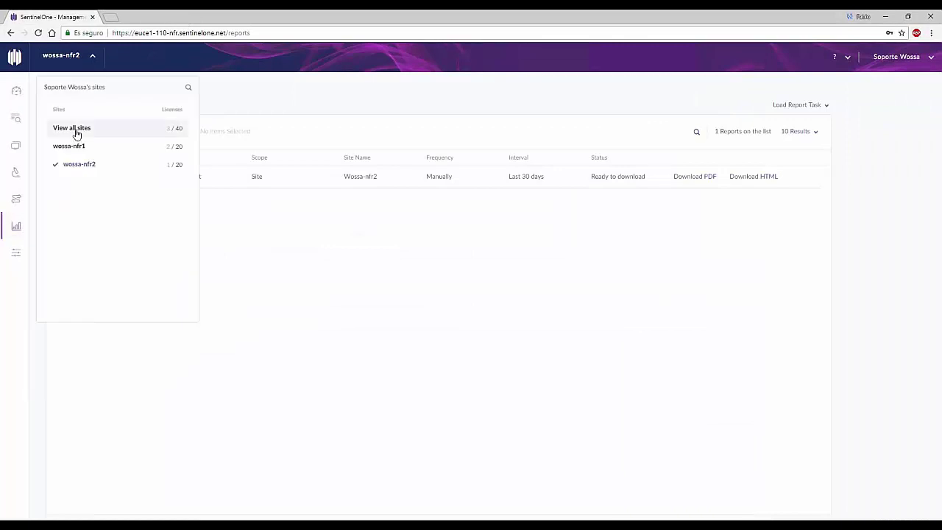
click(77, 128)
click(61, 177)
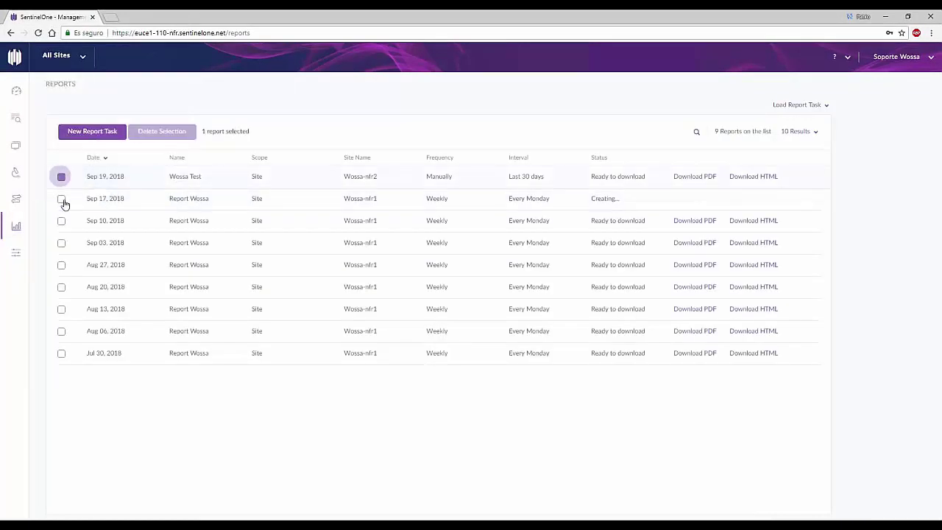
click(61, 199)
click(61, 221)
click(62, 243)
click(61, 265)
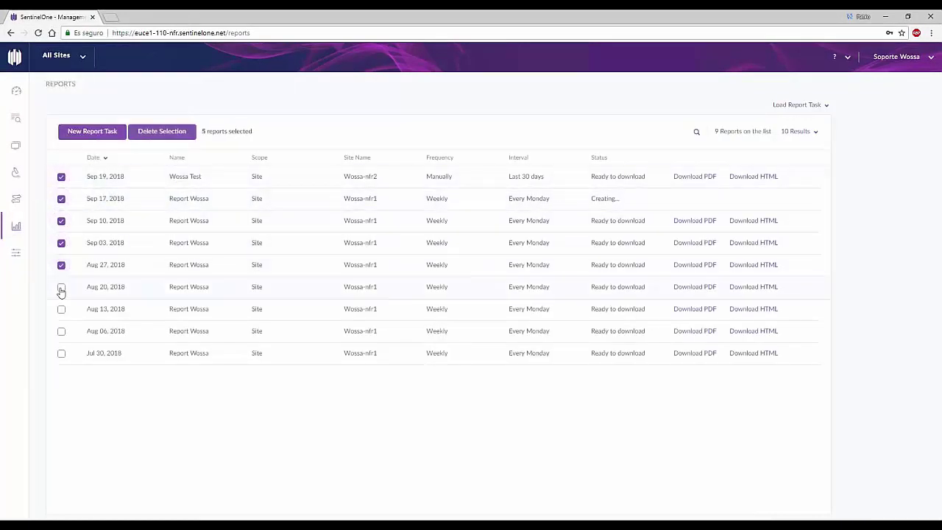
click(61, 287)
click(61, 309)
click(61, 331)
click(61, 353)
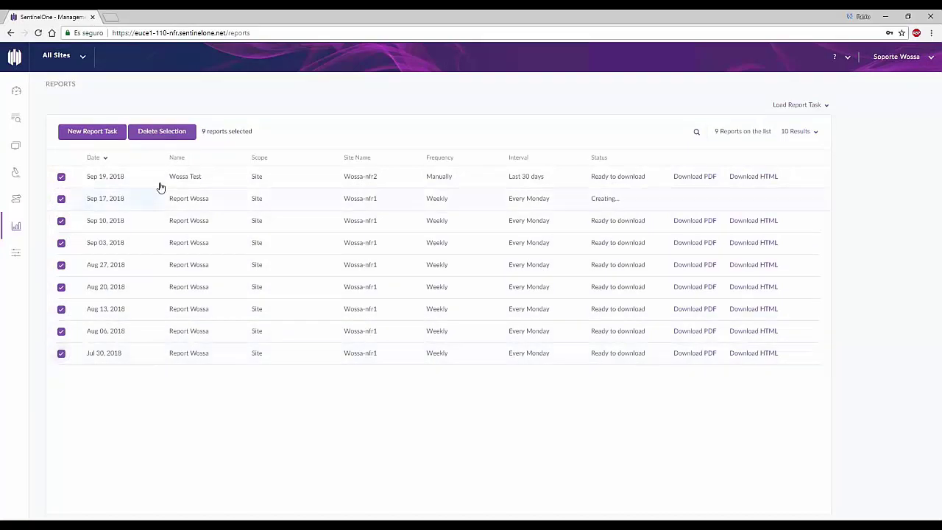
Step: Delete the nine selected reports, confirm, and reload the Reports page
click(156, 133)
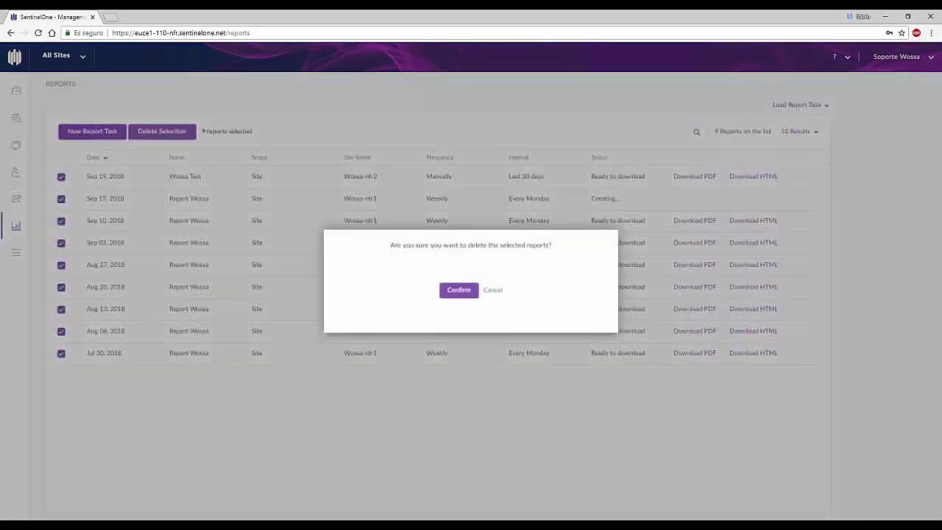
click(460, 291)
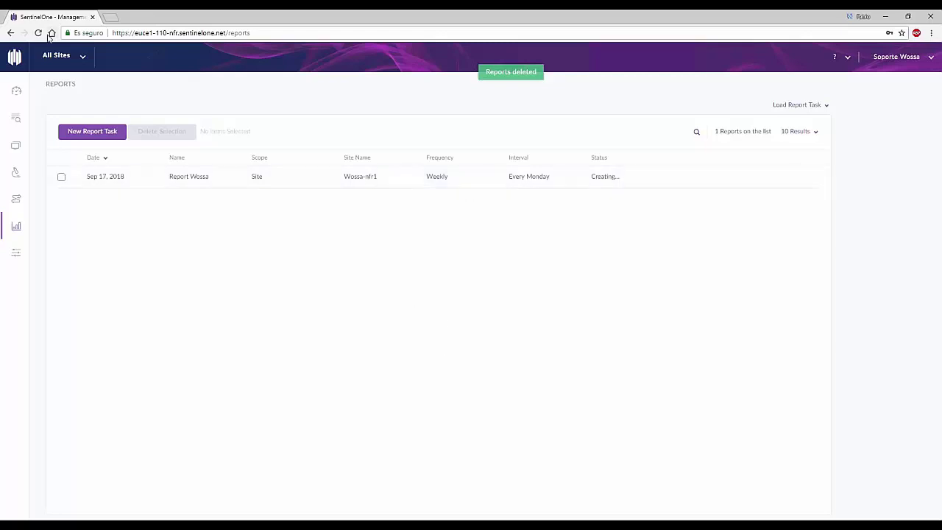
click(38, 32)
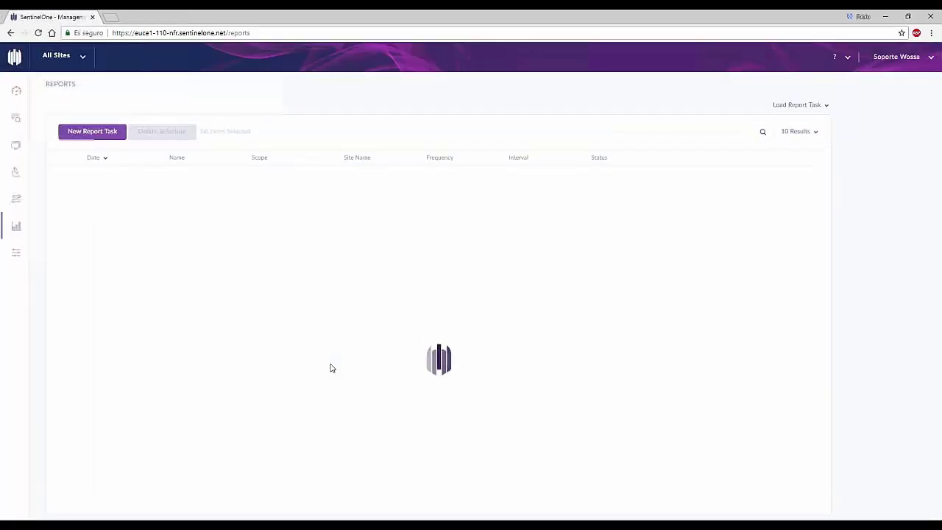